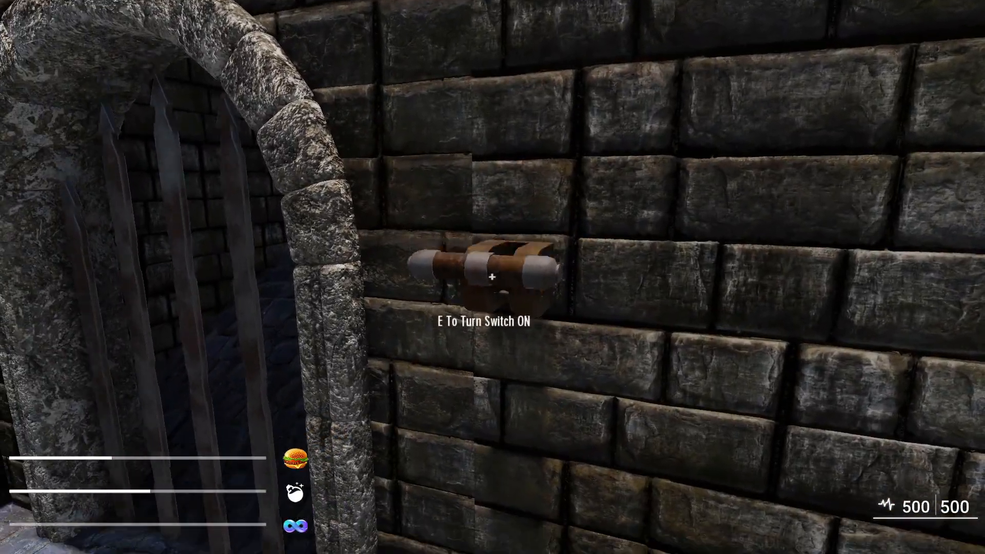
Walk along the dungeon corridor in the playtest and collect the golden cup from the corner of the floor.
{"action": "key", "text": "w"}
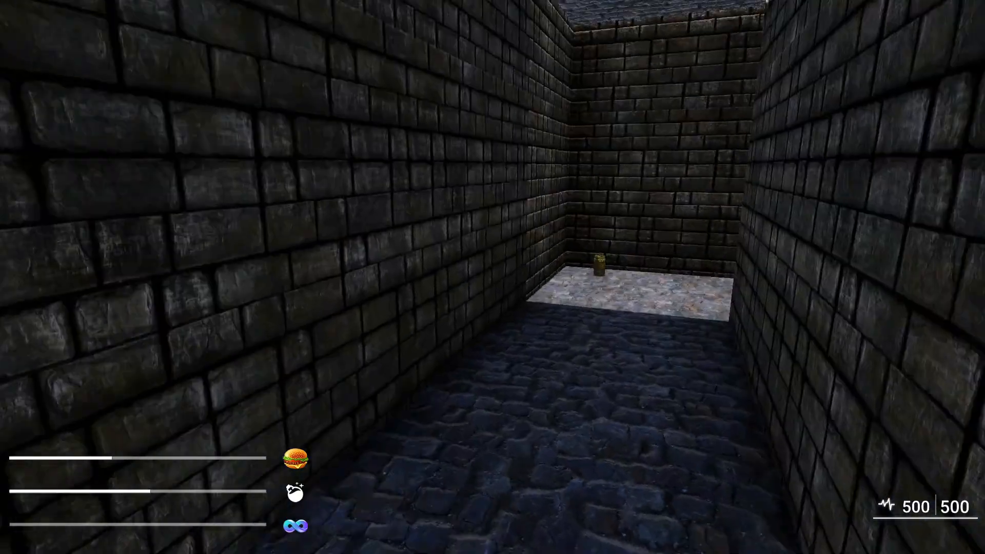
{"action": "key", "text": "w"}
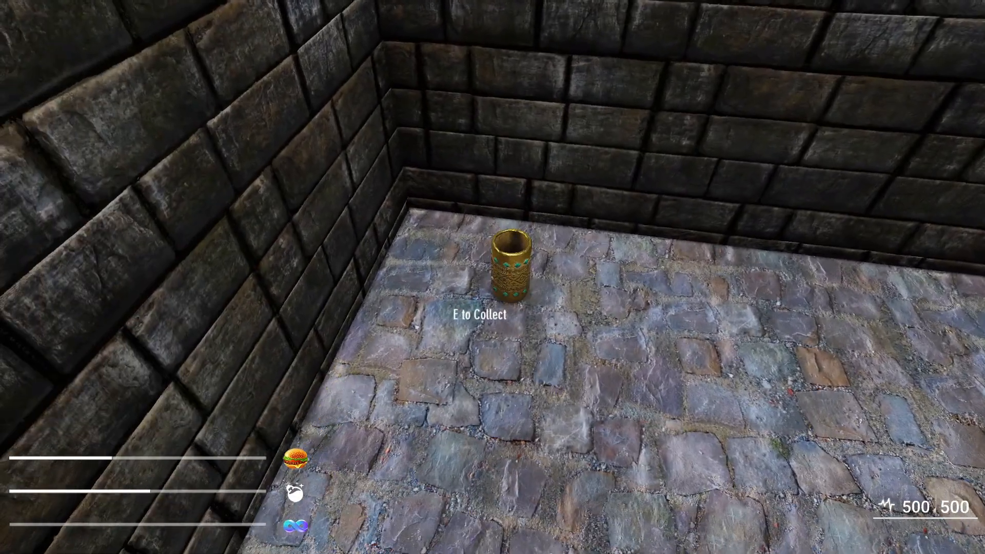
{"action": "key", "text": "e"}
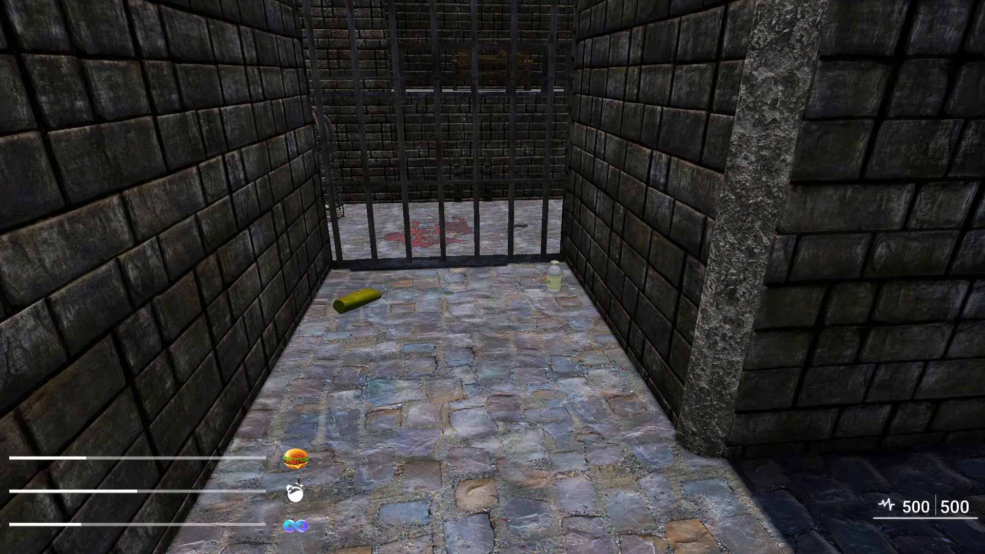
Consume the drink bottle and the yellow-green food item on the floor beside the barred gate.
{"action": "key", "text": "w"}
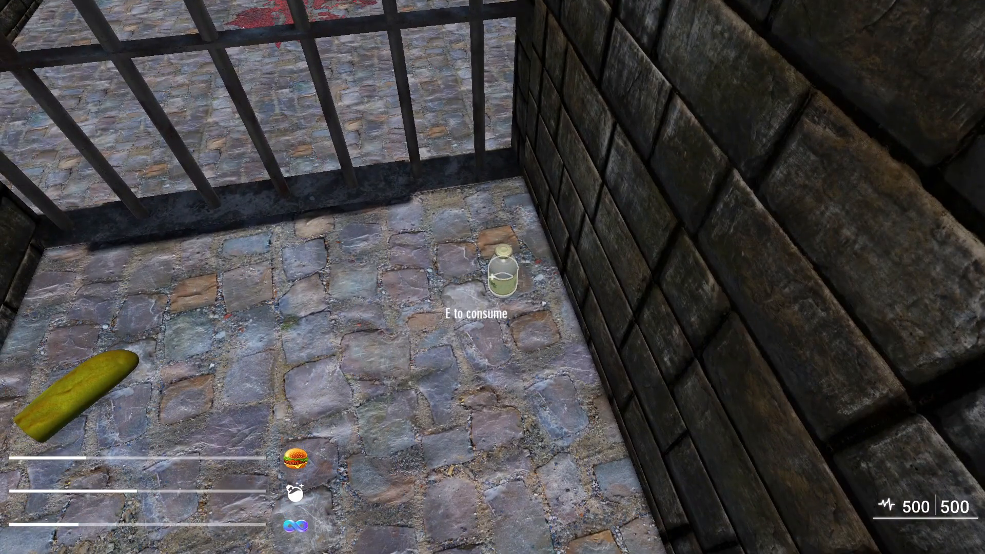
{"action": "key", "text": "e"}
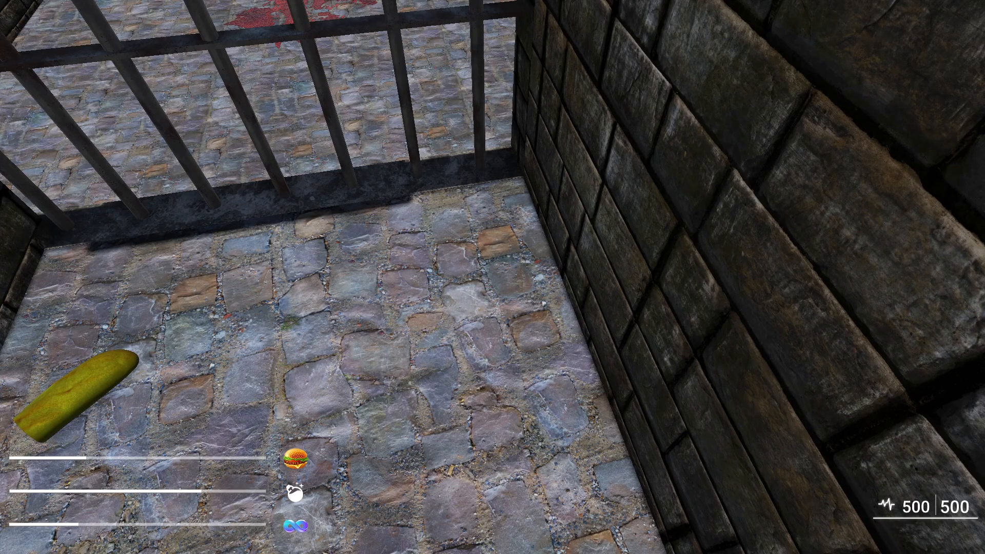
{"action": "key", "text": "s"}
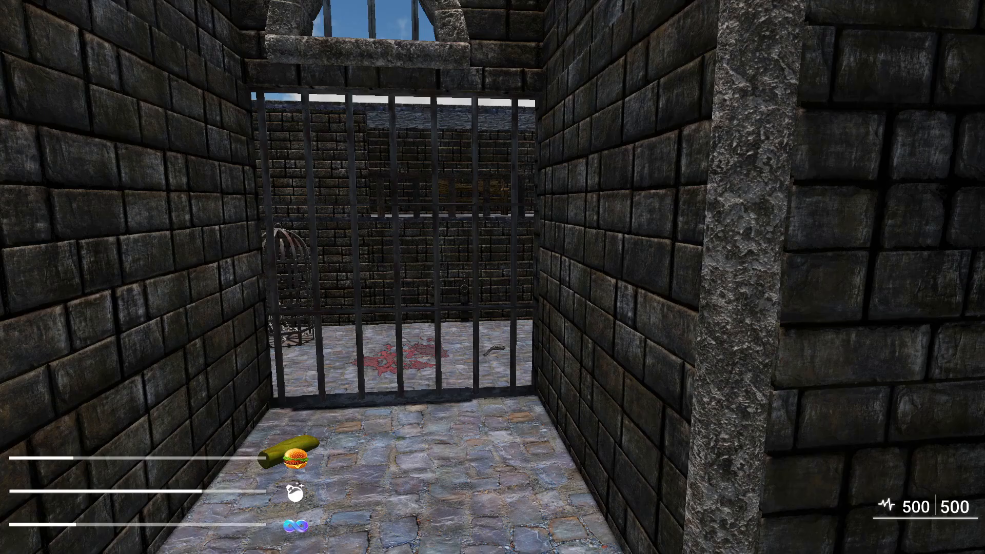
{"action": "key", "text": "w"}
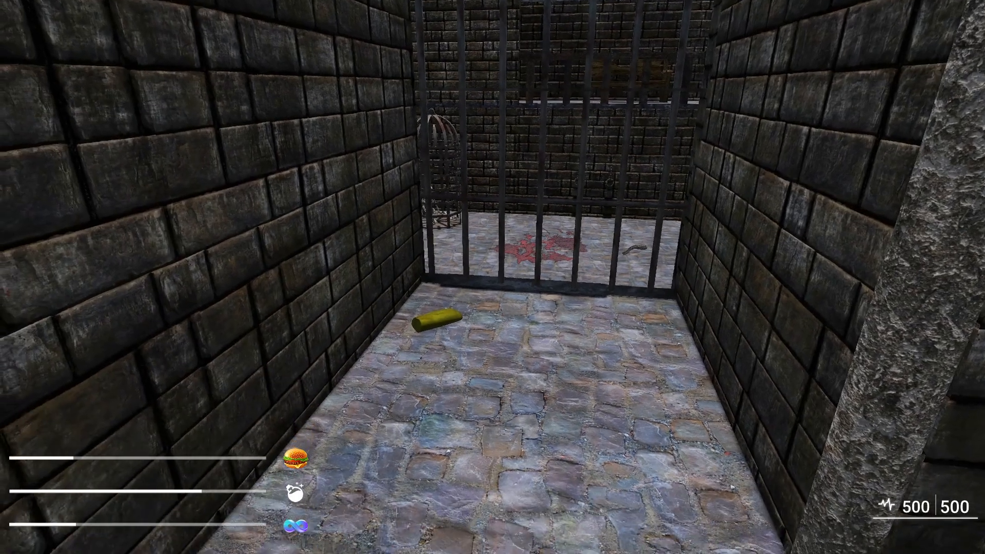
{"action": "key", "text": "w"}
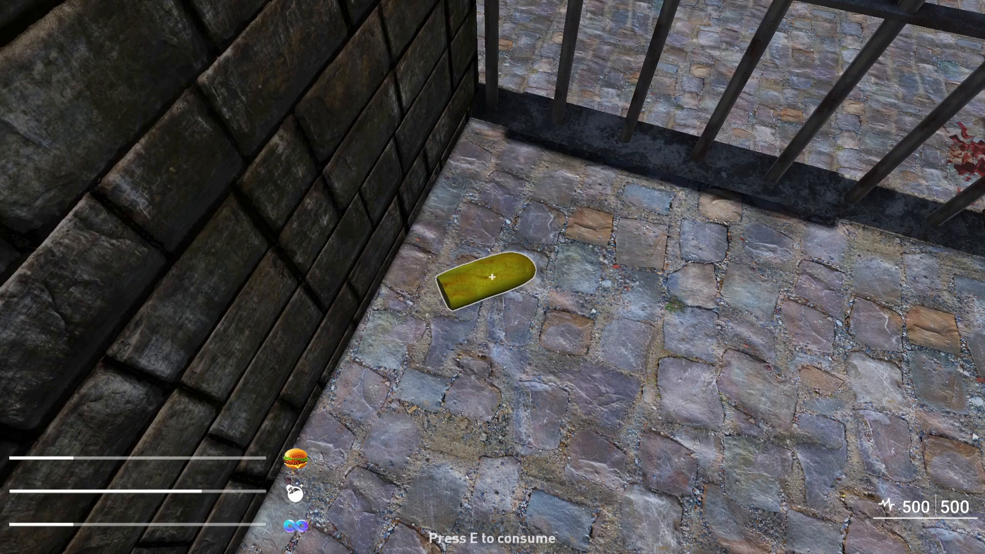
{"action": "key", "text": "e"}
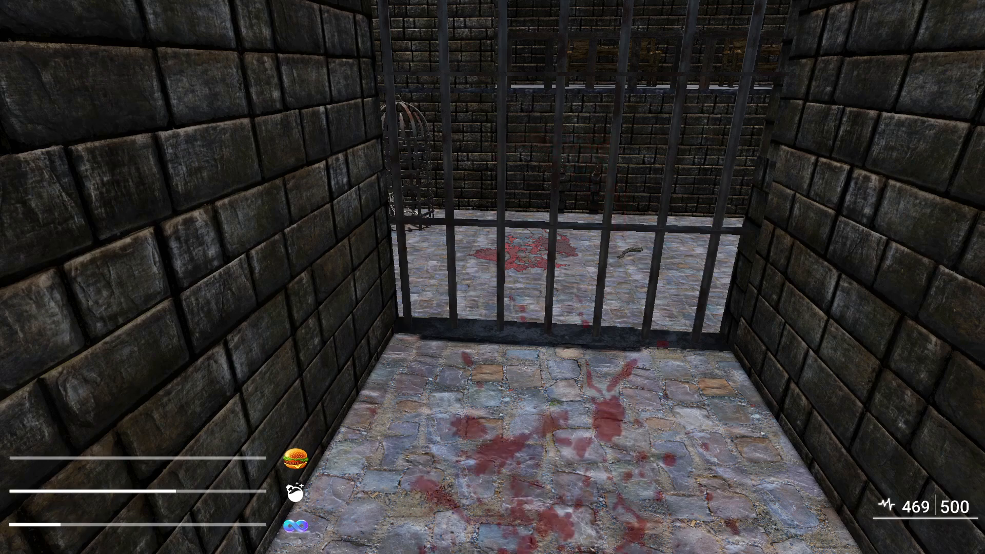
End the playtest, save the level, and open the storyboard's In-Game HUD screen for editing.
{"action": "key", "text": "Escape"}
{"action": "right_click_drag", "start_coordinate": [513, 350], "coordinate": [526, 374]}
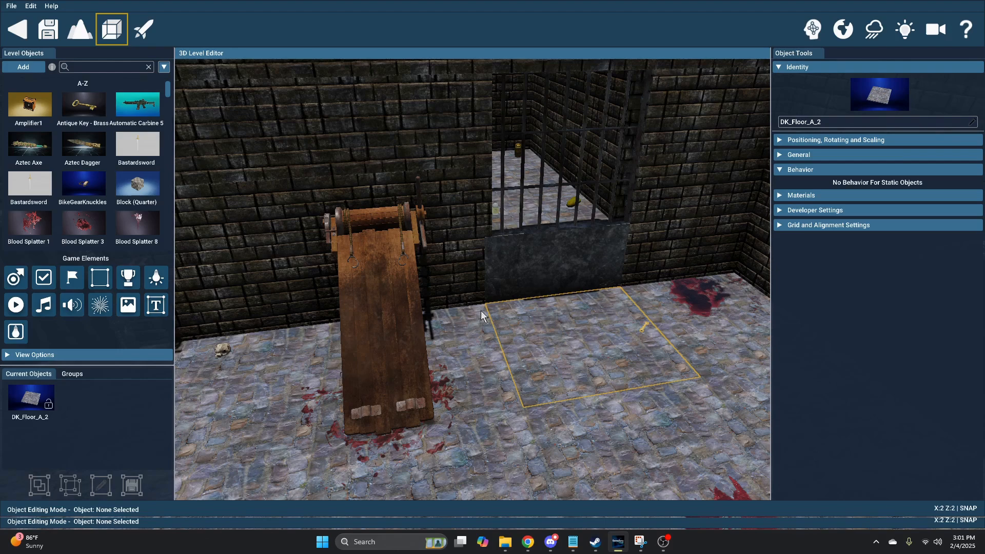
{"action": "left_click", "coordinate": [53, 32]}
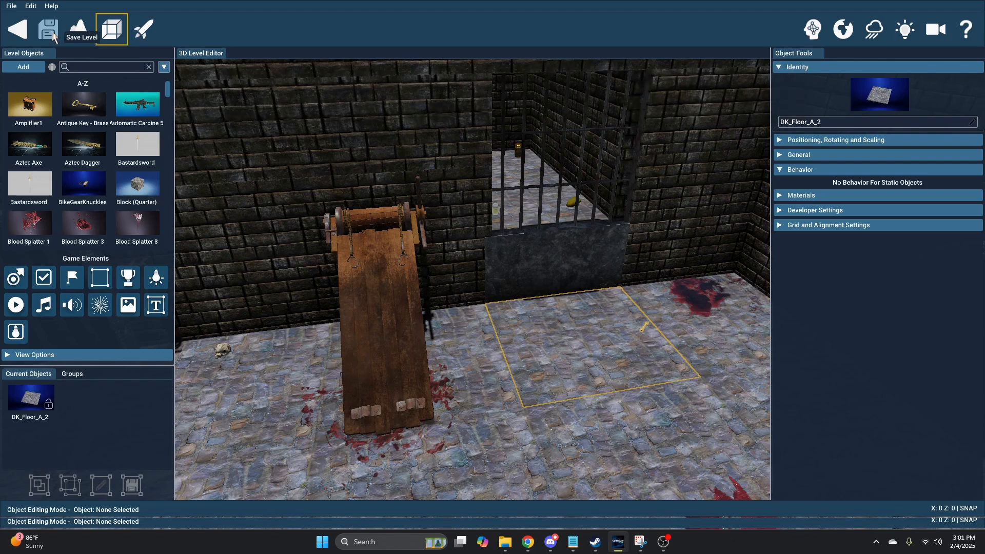
{"action": "left_click", "coordinate": [26, 26]}
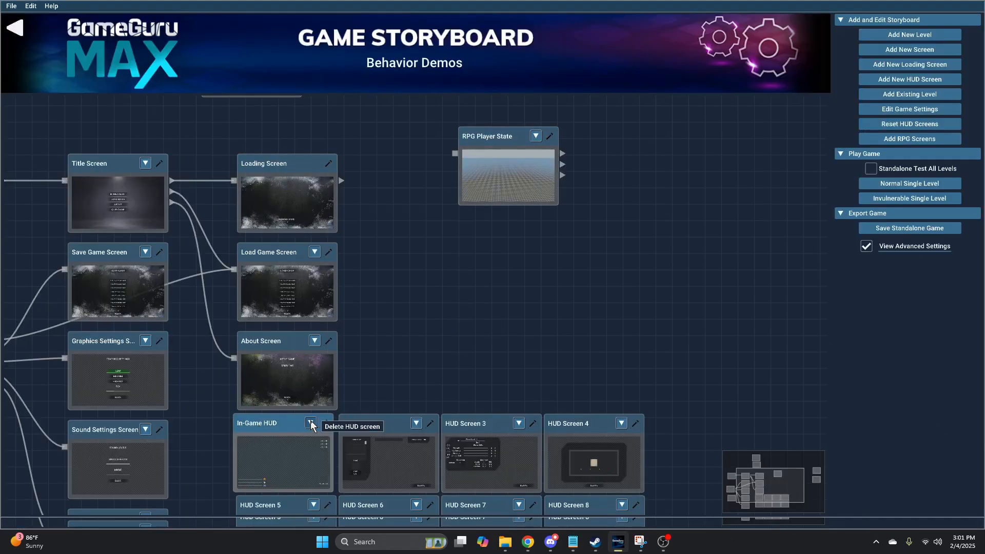
{"action": "left_click", "coordinate": [325, 423]}
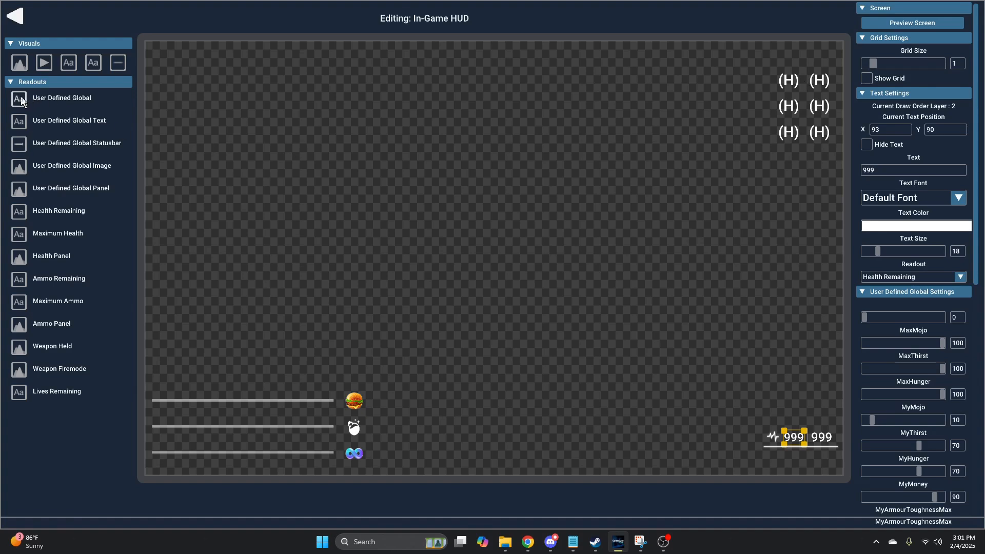
Add a User Defined Global readout to the HUD and assign it a custom global named MyVar.
{"action": "left_click", "coordinate": [21, 98]}
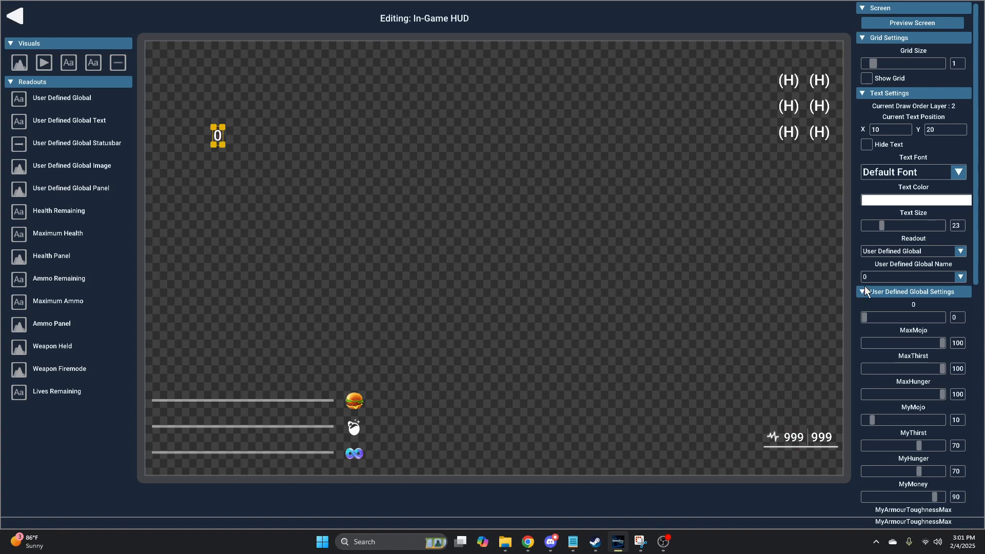
{"action": "left_click", "coordinate": [885, 278]}
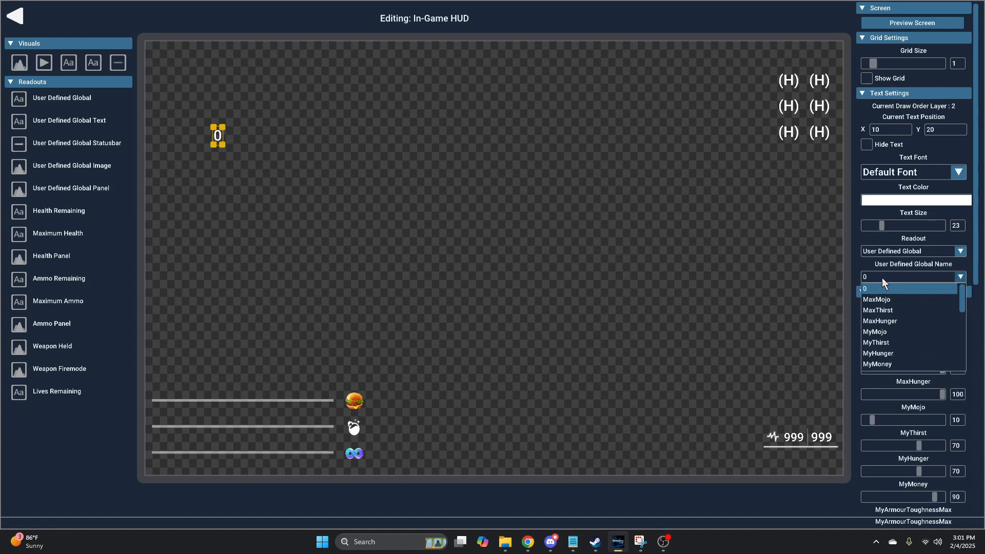
{"action": "left_click", "coordinate": [880, 279]}
{"action": "left_click", "coordinate": [951, 278]}
{"action": "scroll", "coordinate": [913, 337], "scroll_direction": "down", "scroll_amount": 5}
{"action": "scroll", "coordinate": [911, 337], "scroll_direction": "up", "scroll_amount": 5}
{"action": "scroll", "coordinate": [902, 303], "scroll_direction": "down", "scroll_amount": 10}
{"action": "left_click", "coordinate": [897, 363]}
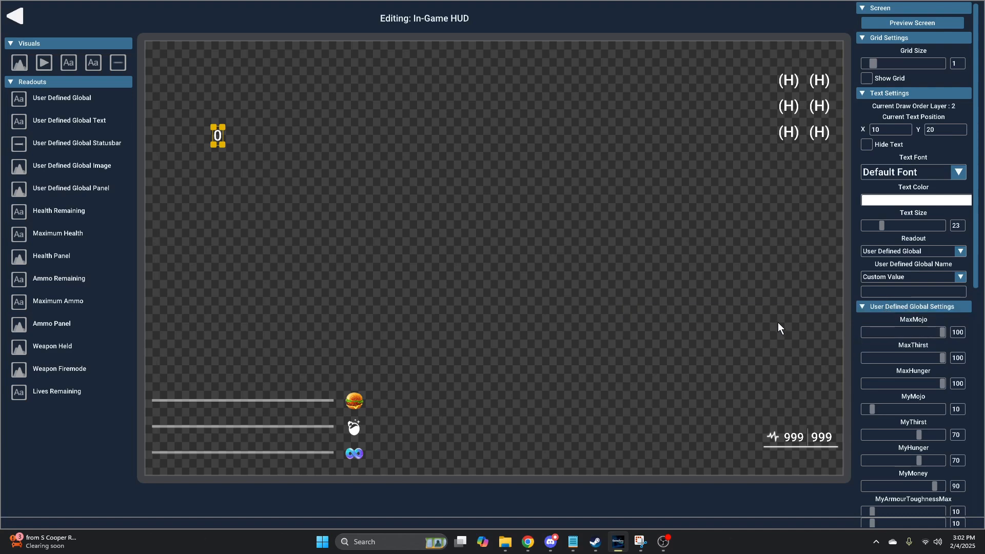
{"action": "type", "text": "MyVar"}
{"action": "key", "text": "Return"}
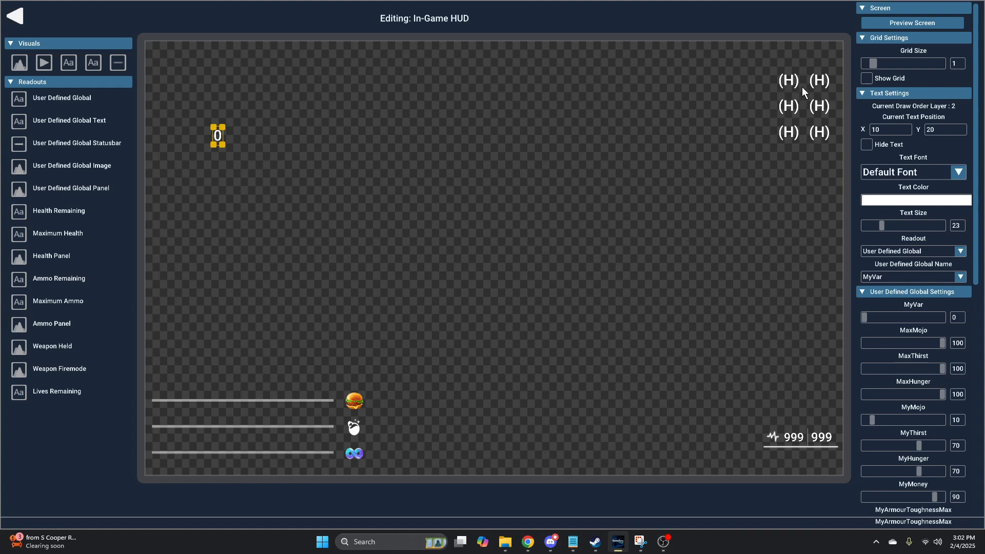
Examine the hidden MyHunger and MaxHunger readouts and the hunger status bar's settings, briefly unhiding the MyHunger text.
{"action": "left_click", "coordinate": [788, 82]}
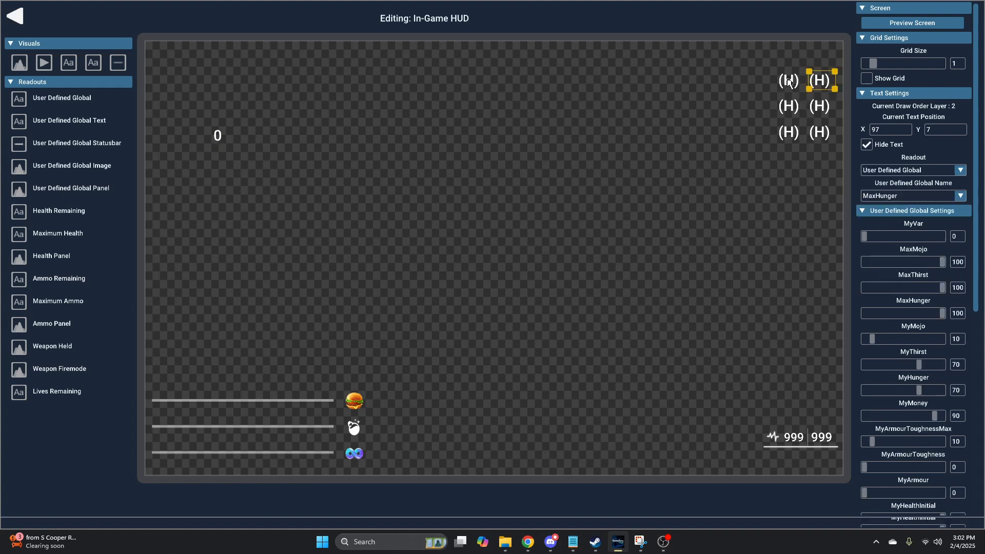
{"action": "left_click", "coordinate": [780, 85]}
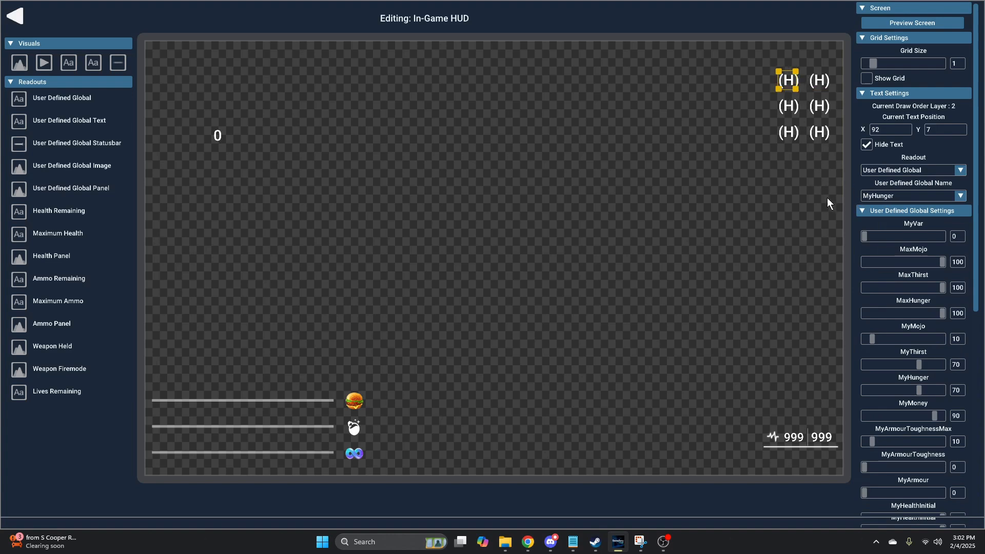
{"action": "left_click", "coordinate": [867, 145]}
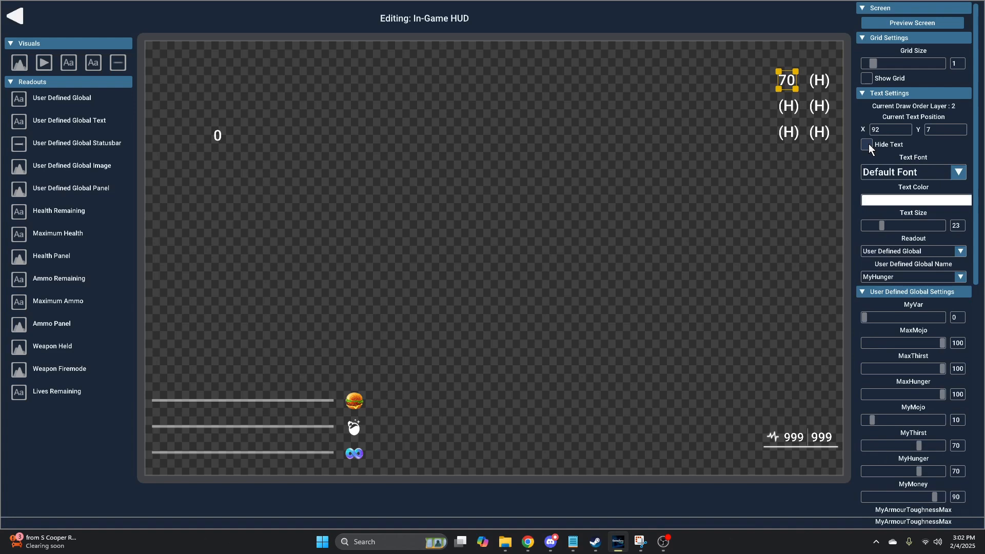
{"action": "left_click", "coordinate": [867, 145]}
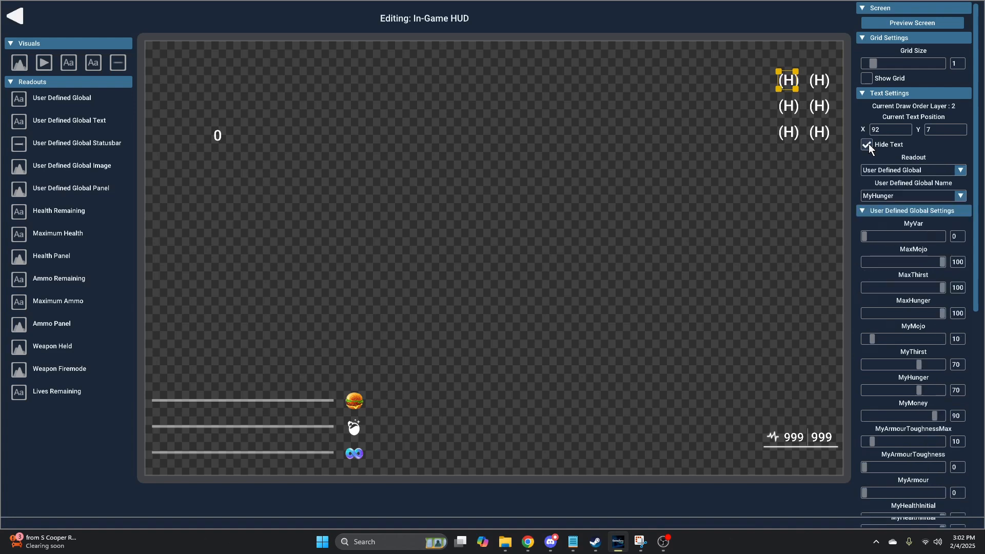
{"action": "left_click", "coordinate": [821, 81]}
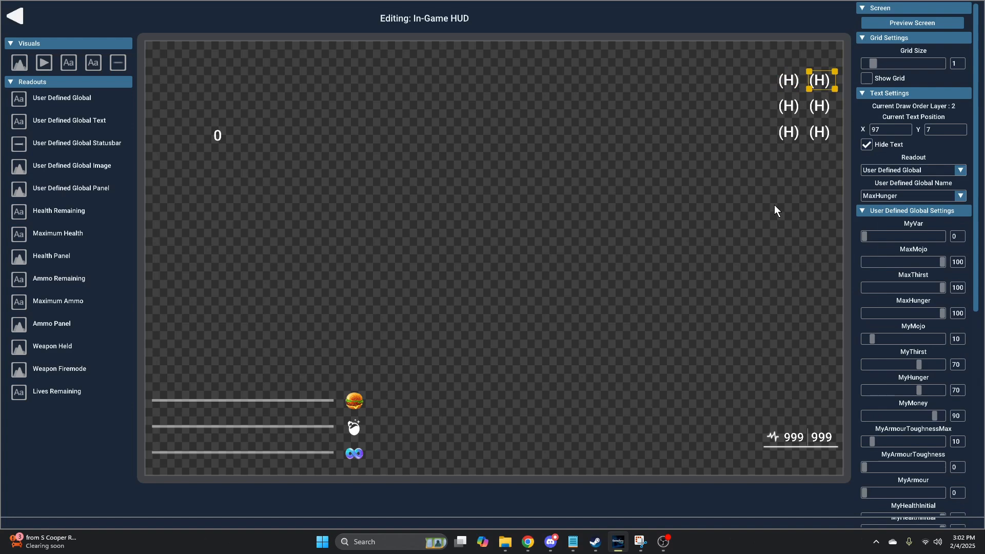
{"action": "left_click", "coordinate": [291, 400]}
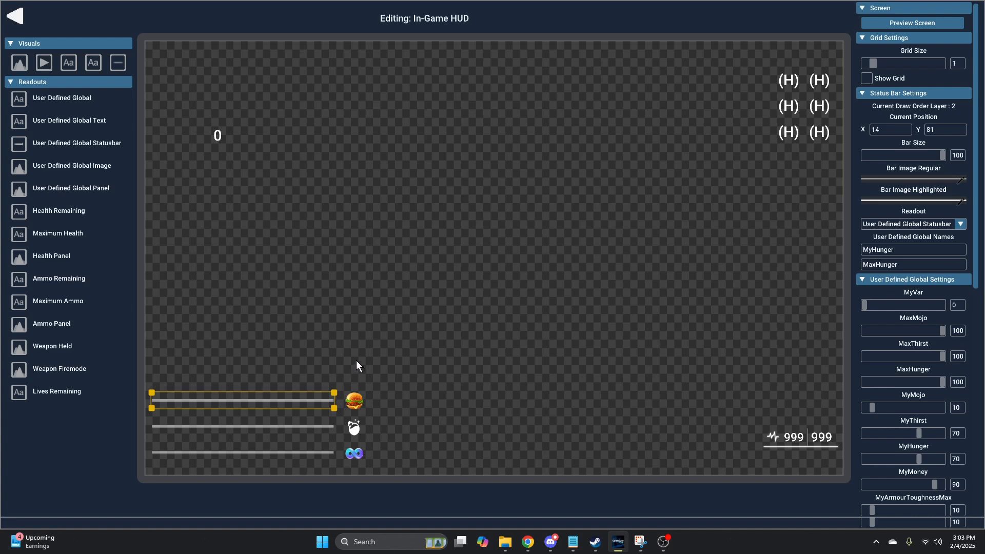
Delete the MyVar readout from the HUD and open the RPG Player State level for editing.
{"action": "left_click", "coordinate": [224, 139]}
{"action": "key", "text": "Delete"}
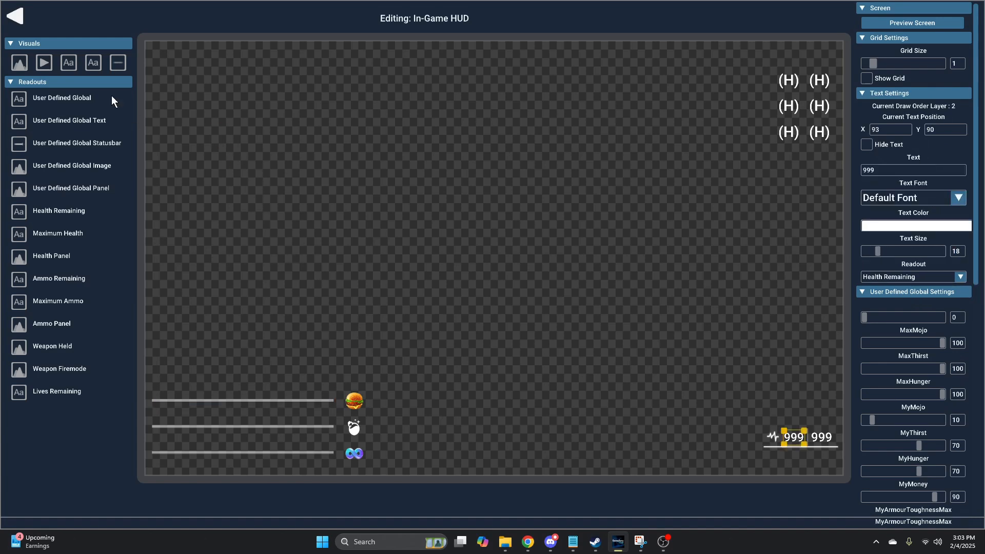
{"action": "left_click", "coordinate": [23, 12]}
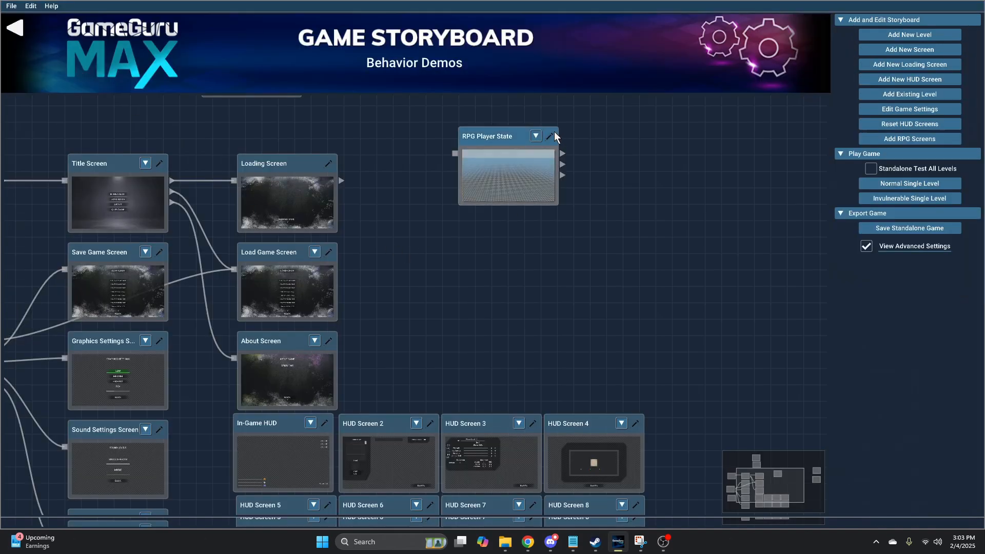
{"action": "left_click", "coordinate": [551, 136]}
{"action": "right_click_drag", "start_coordinate": [378, 316], "coordinate": [534, 330]}
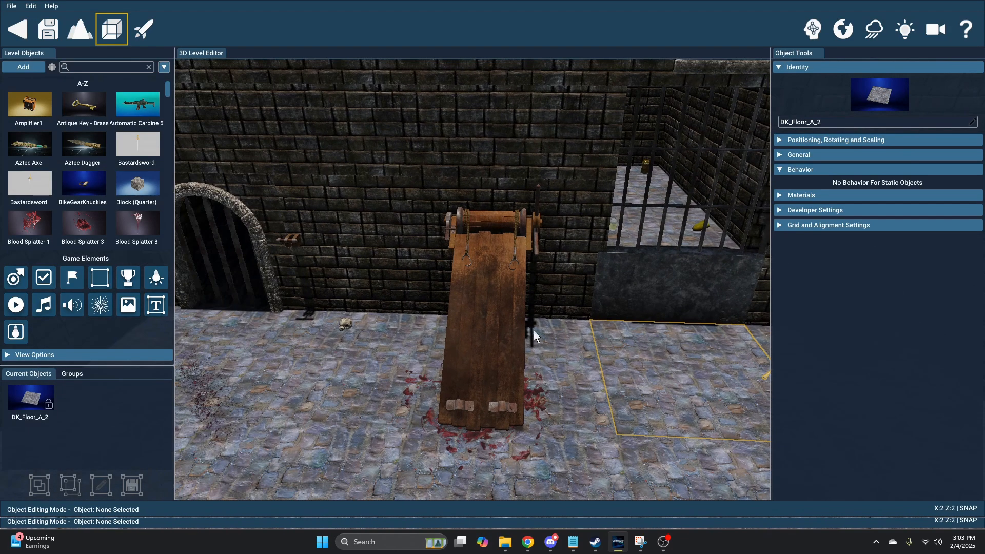
Select the torture rack object in the level and check its Always Active setting among the general properties.
{"action": "left_click", "coordinate": [494, 321]}
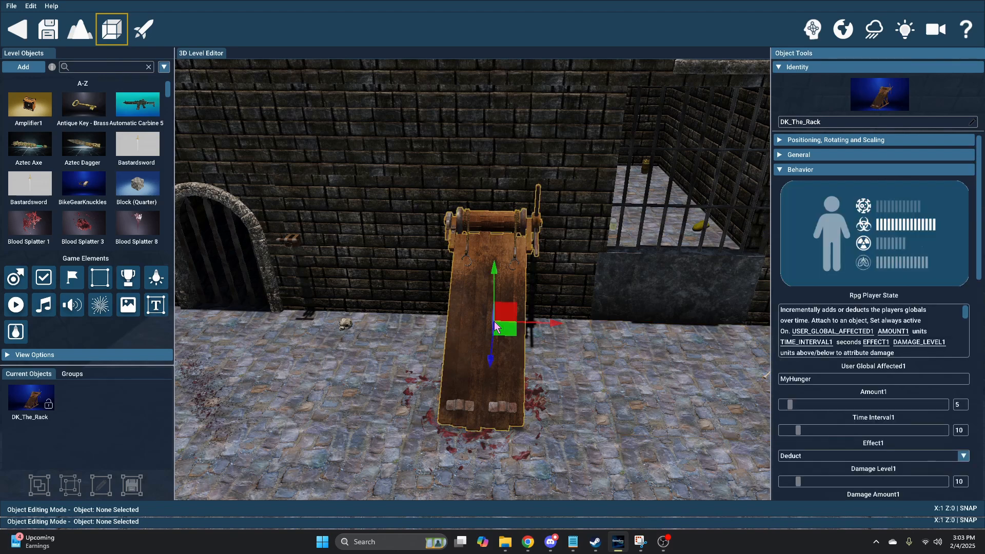
{"action": "left_click", "coordinate": [781, 155]}
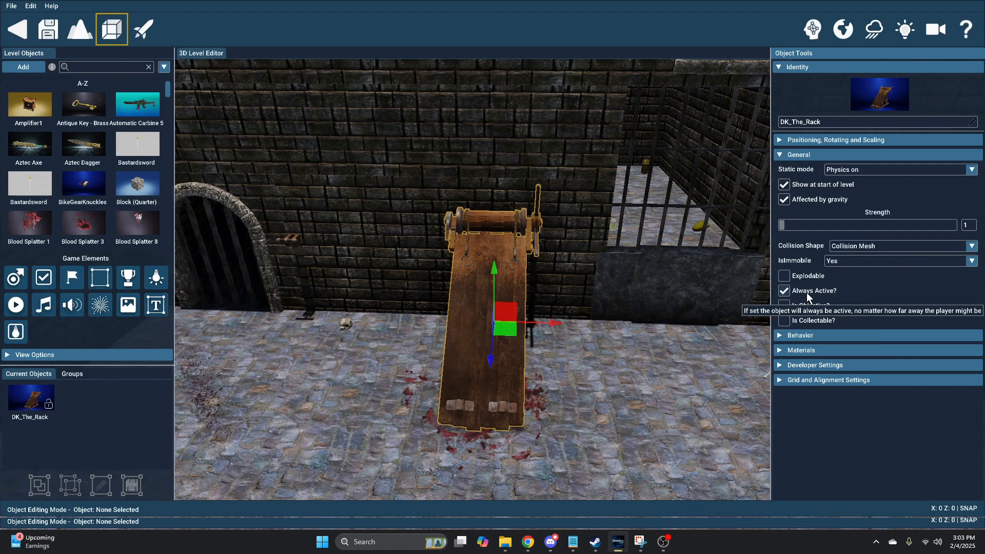
{"action": "left_click", "coordinate": [780, 155]}
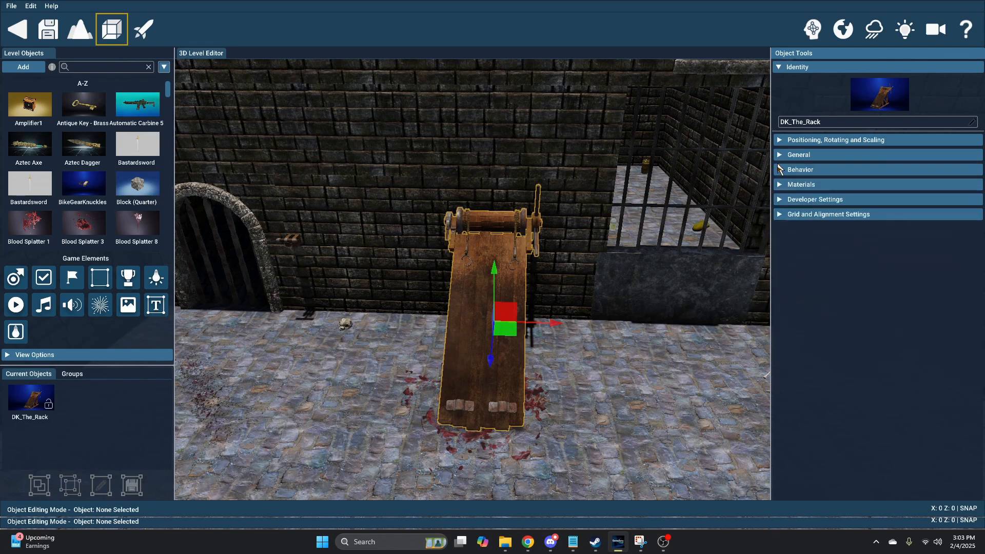
Review the rack's Rpg Player State behavior settings for each affected user global, from the first through the fourth.
{"action": "left_click", "coordinate": [780, 170]}
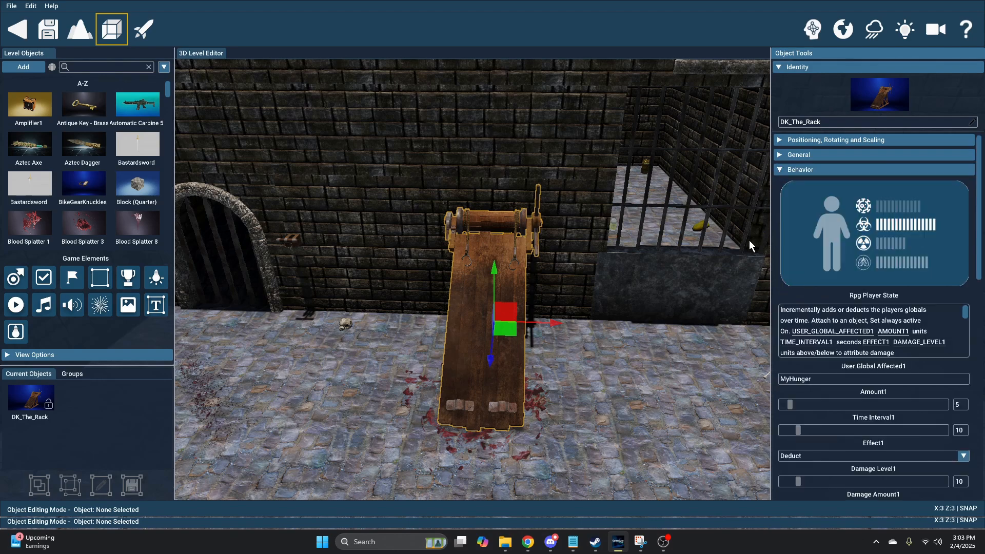
{"action": "scroll", "coordinate": [777, 259], "scroll_direction": "down", "scroll_amount": 3}
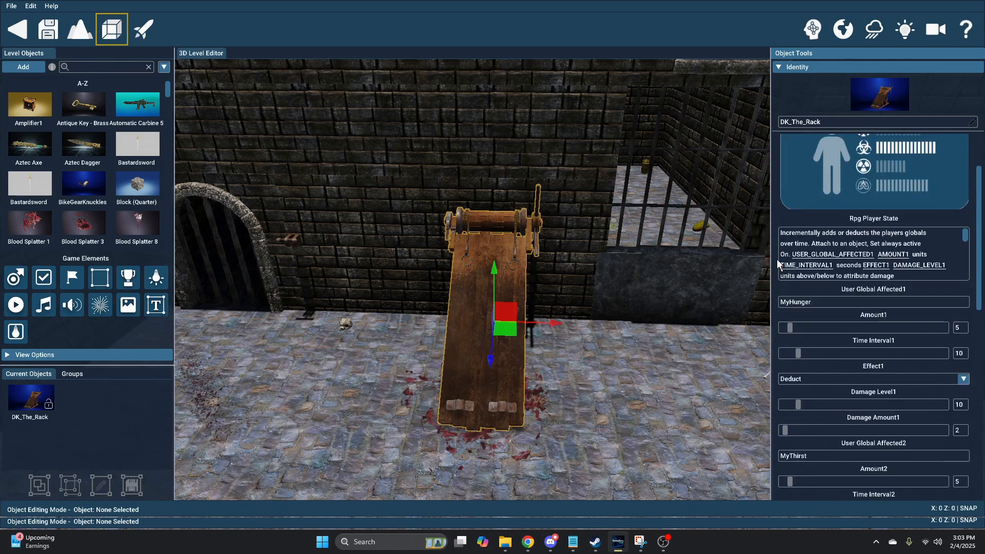
{"action": "scroll", "coordinate": [776, 260], "scroll_direction": "down", "scroll_amount": 3}
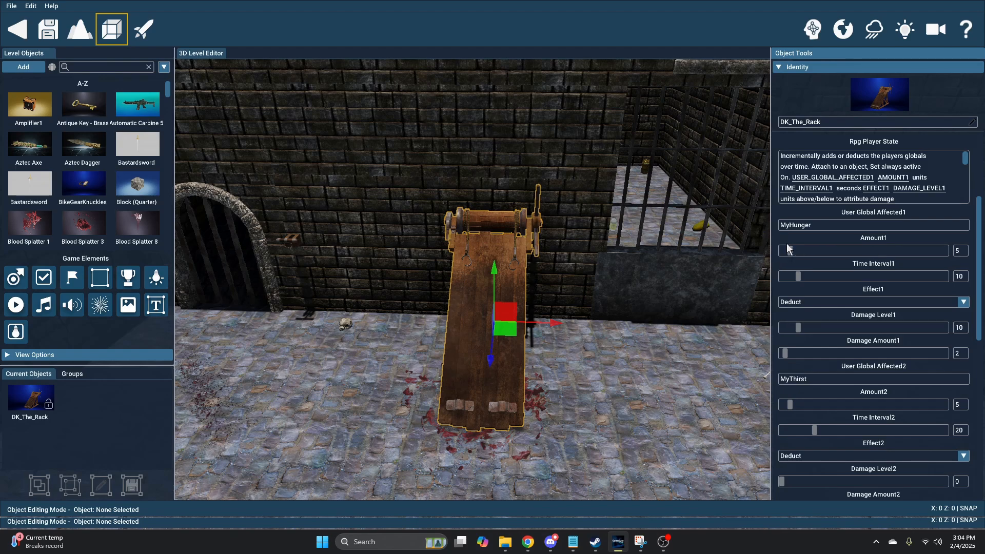
{"action": "scroll", "coordinate": [795, 370], "scroll_direction": "down", "scroll_amount": 3}
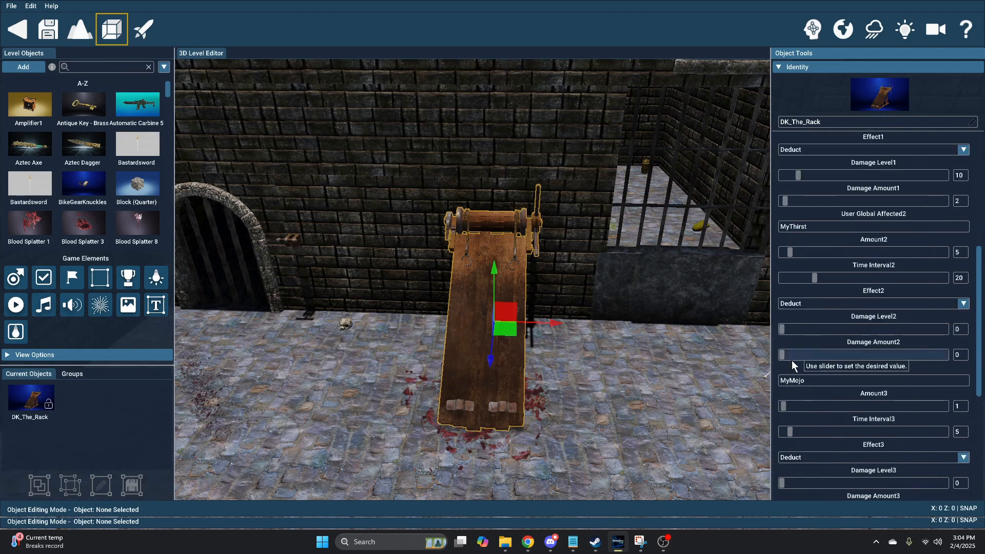
{"action": "scroll", "coordinate": [800, 389], "scroll_direction": "down", "scroll_amount": 4}
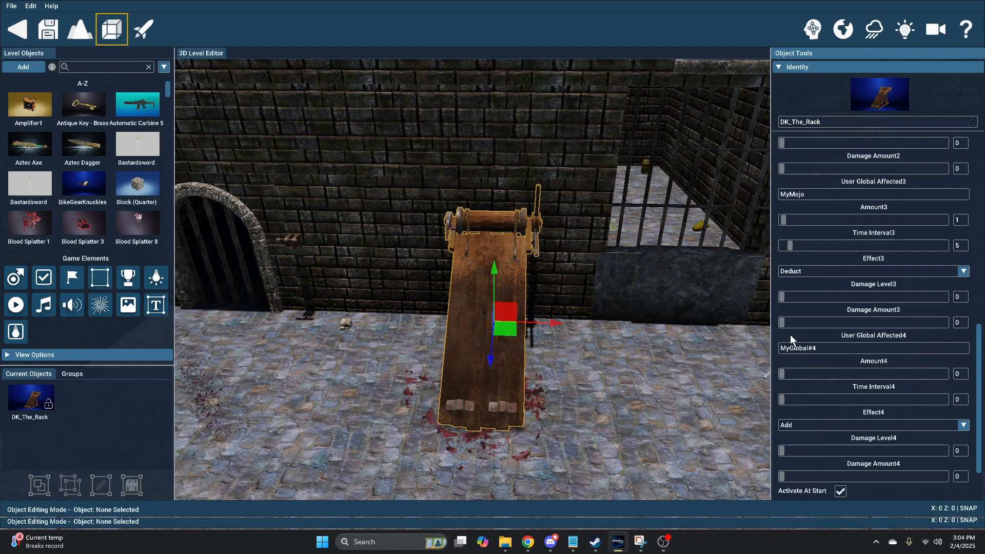
{"action": "scroll", "coordinate": [775, 323], "scroll_direction": "up", "scroll_amount": 8}
{"action": "scroll", "coordinate": [775, 323], "scroll_direction": "up", "scroll_amount": 1}
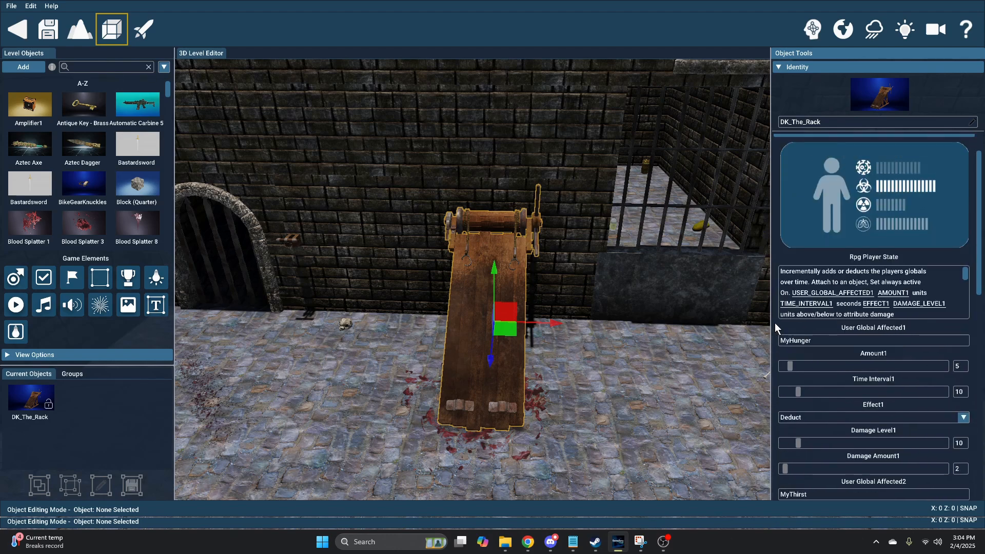
Examine the rack's MyHunger amount, time interval and damage settings, and check the choices offered for Effect1 without changing it.
{"action": "scroll", "coordinate": [776, 322], "scroll_direction": "down", "scroll_amount": 2}
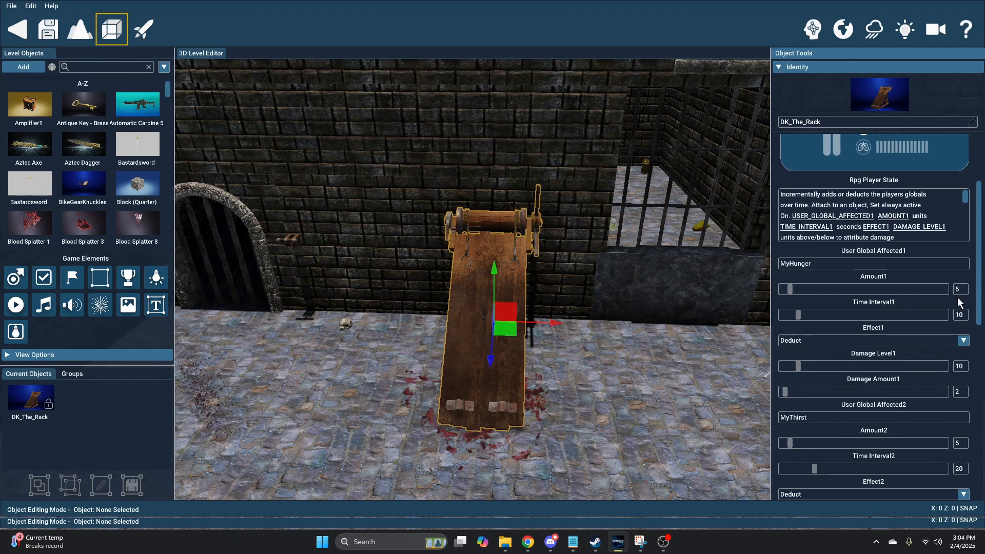
{"action": "scroll", "coordinate": [927, 306], "scroll_direction": "down", "scroll_amount": 1}
{"action": "left_click", "coordinate": [901, 305]}
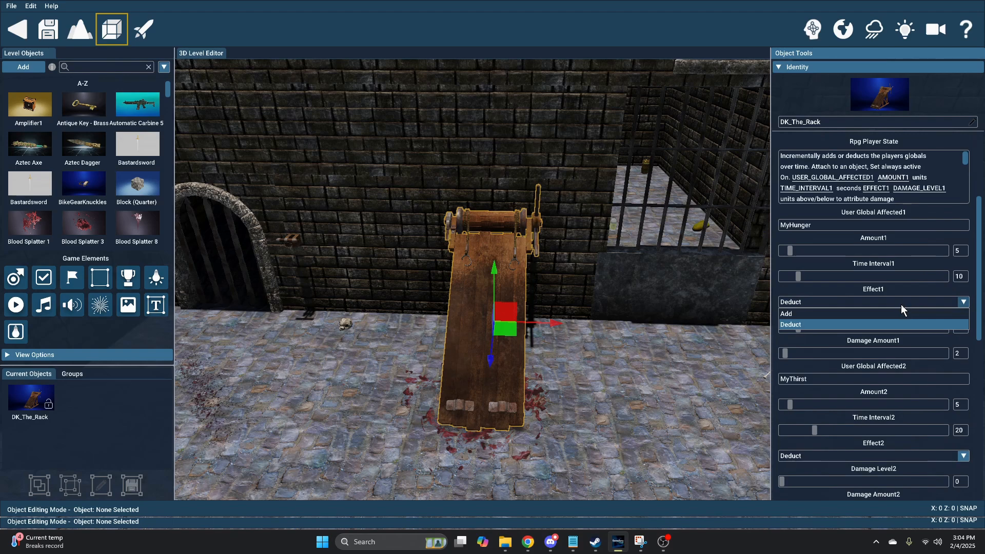
{"action": "left_click", "coordinate": [922, 289]}
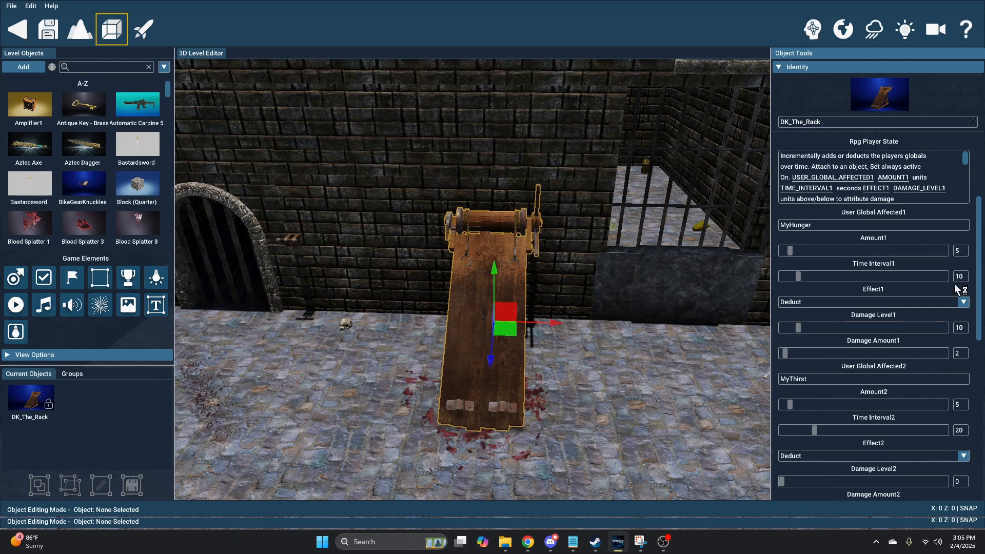
Examine the amount, time interval, effect and damage settings for the rack's MyThirst and MyMojo user globals.
{"action": "scroll", "coordinate": [954, 284], "scroll_direction": "down", "scroll_amount": 3}
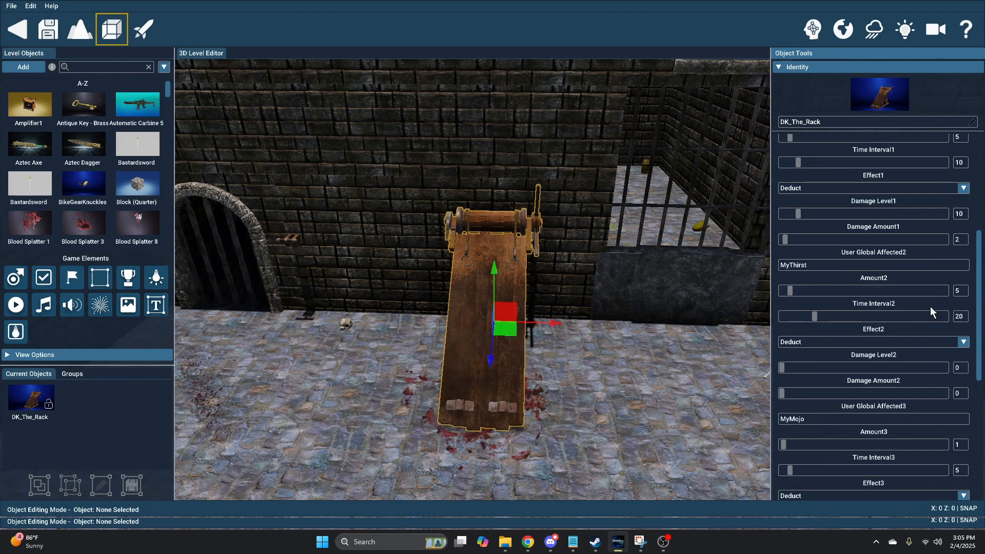
{"action": "scroll", "coordinate": [953, 340], "scroll_direction": "down", "scroll_amount": 1}
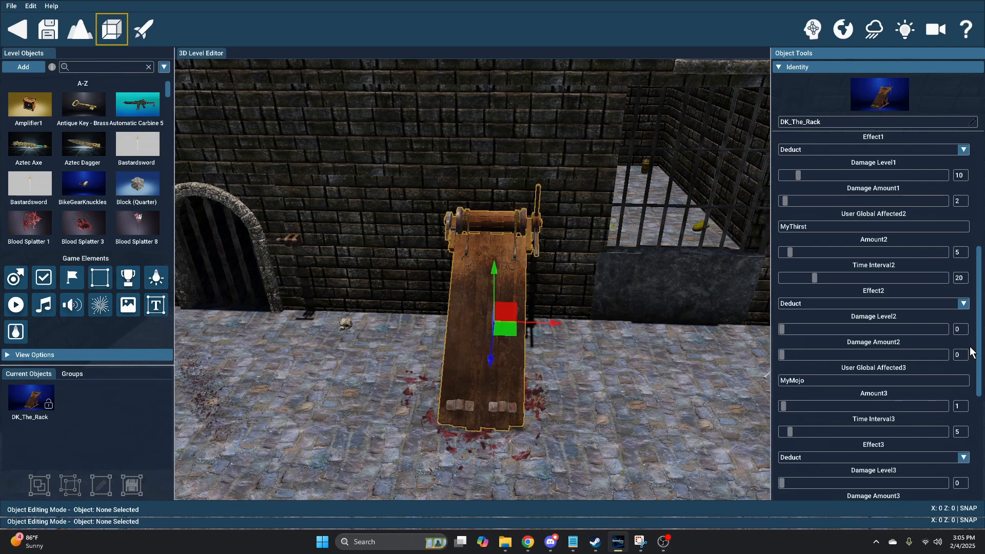
{"action": "scroll", "coordinate": [972, 354], "scroll_direction": "down", "scroll_amount": 3}
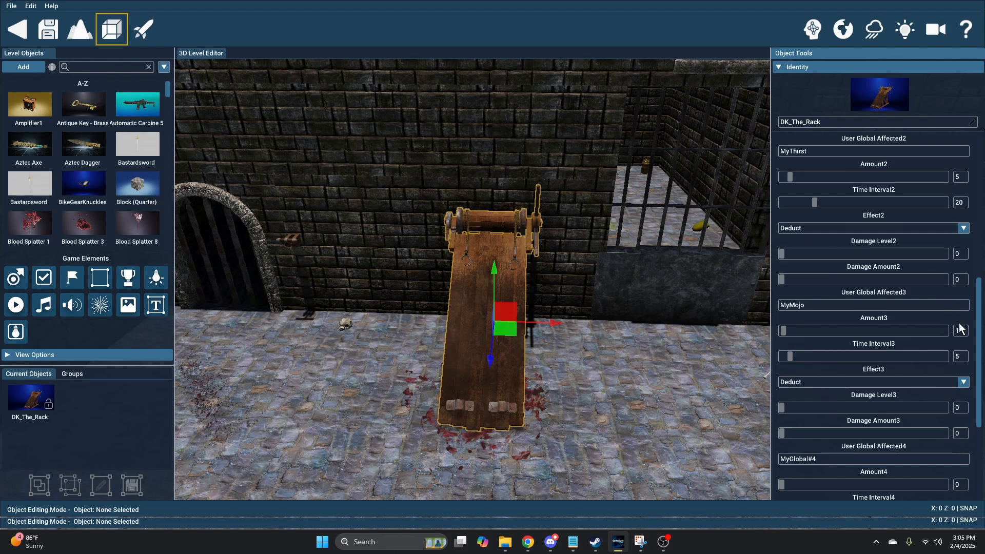
{"action": "scroll", "coordinate": [944, 347], "scroll_direction": "up", "scroll_amount": 3}
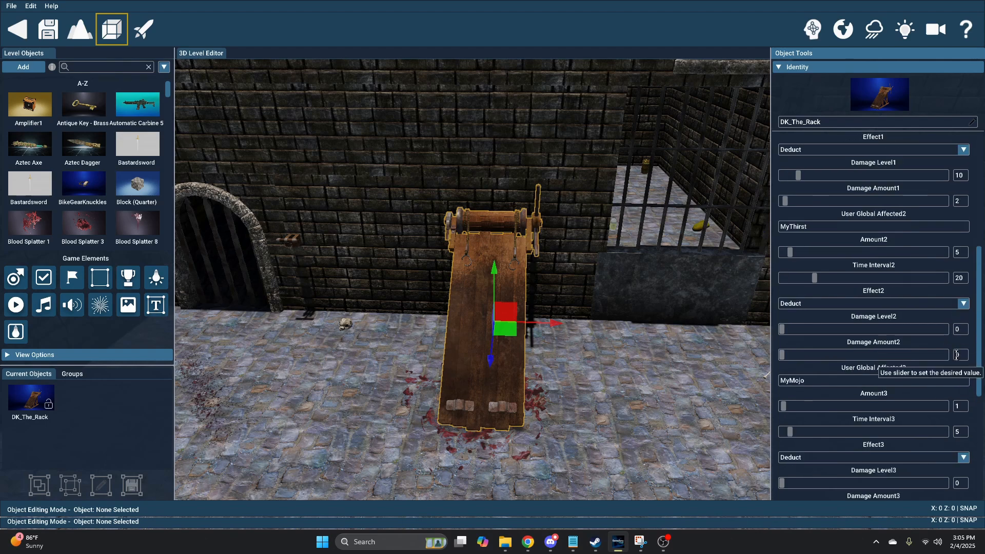